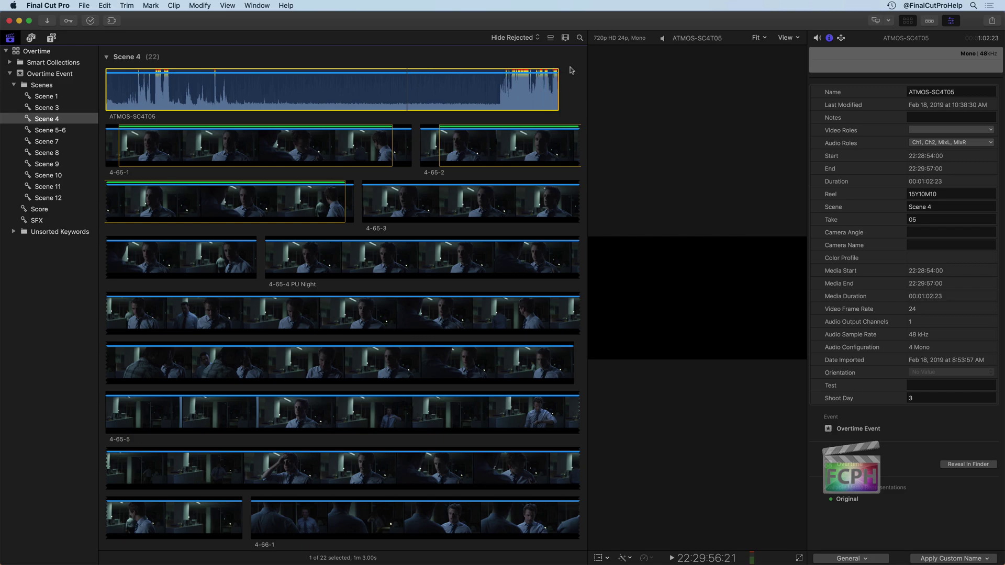
Step: Search the browser for '4-65' to narrow it to 5 clips, then clear the search to restore all 22
left_click(579, 39)
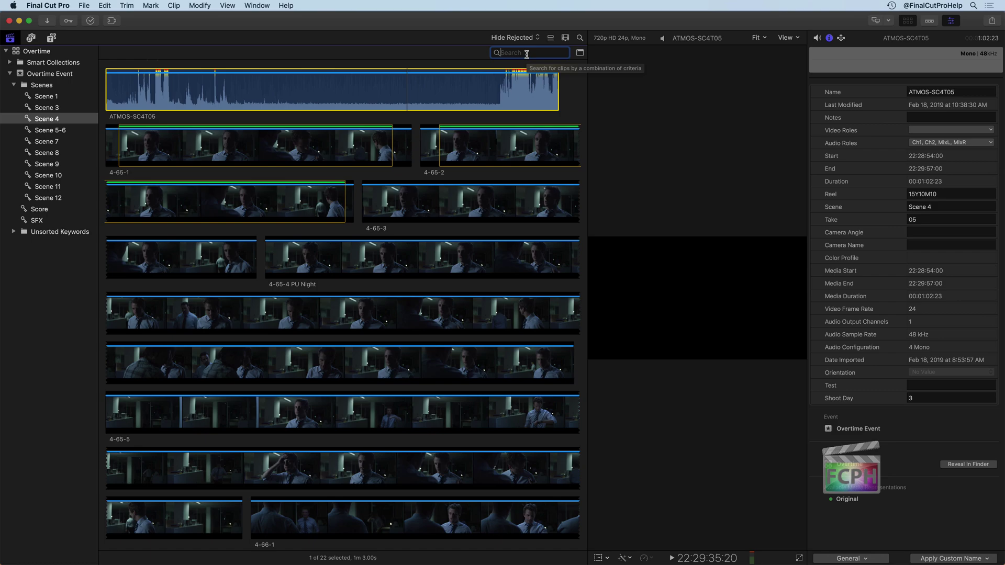
type("4")
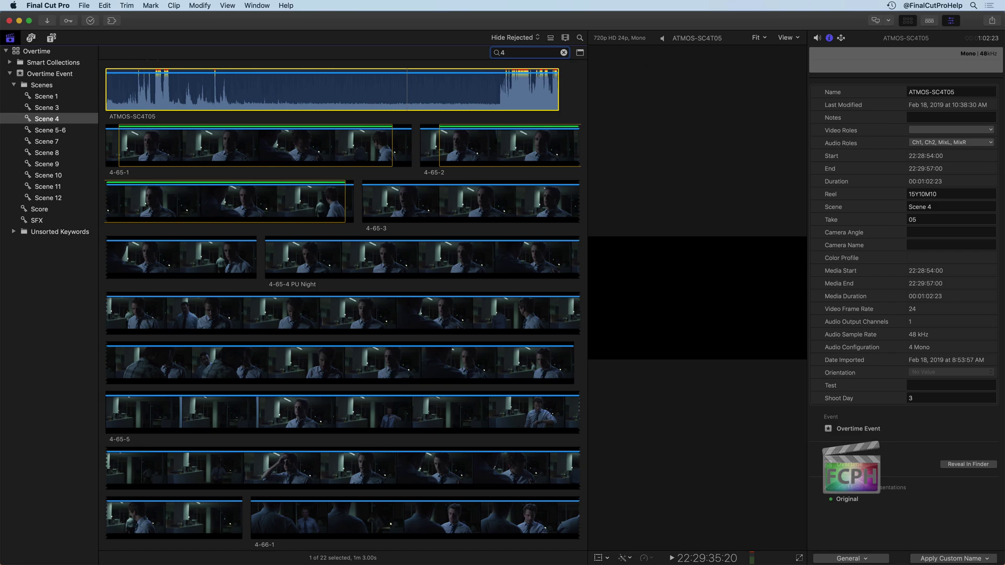
type("-65")
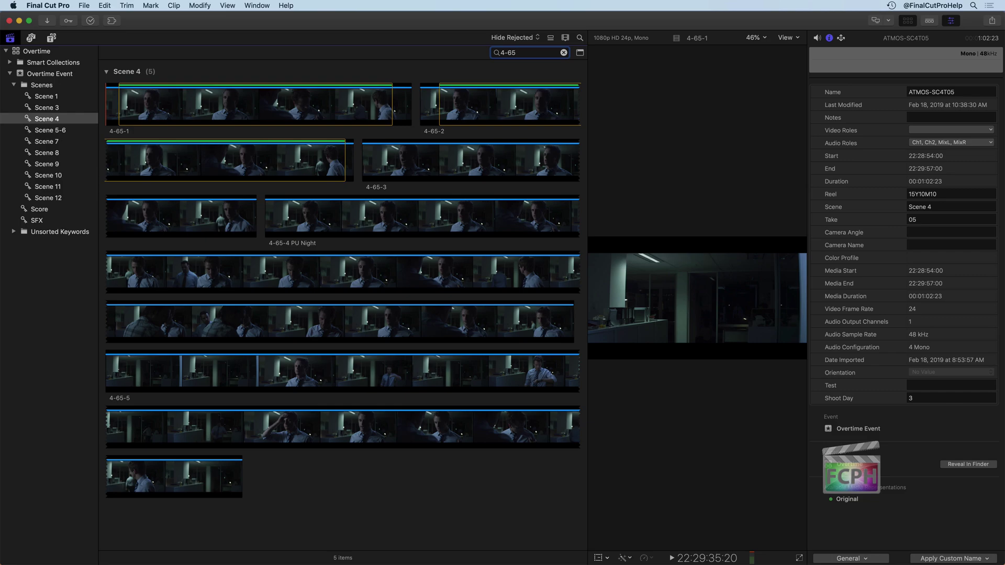
key("BackSpace")
key("BackSpace")
key("BackSpace")
key("BackSpace")
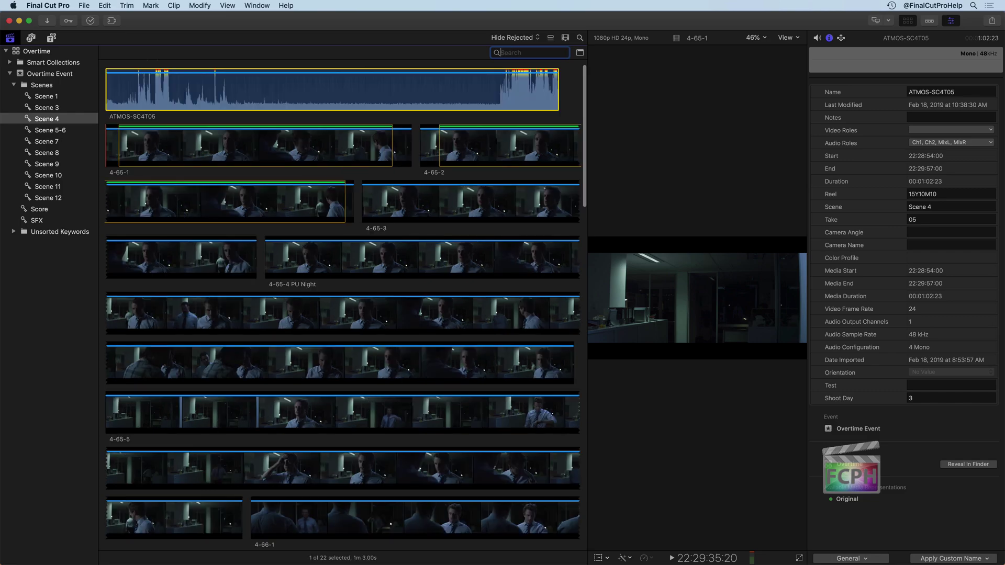
Step: Open the Filter window and add a Keywords rule
left_click(580, 54)
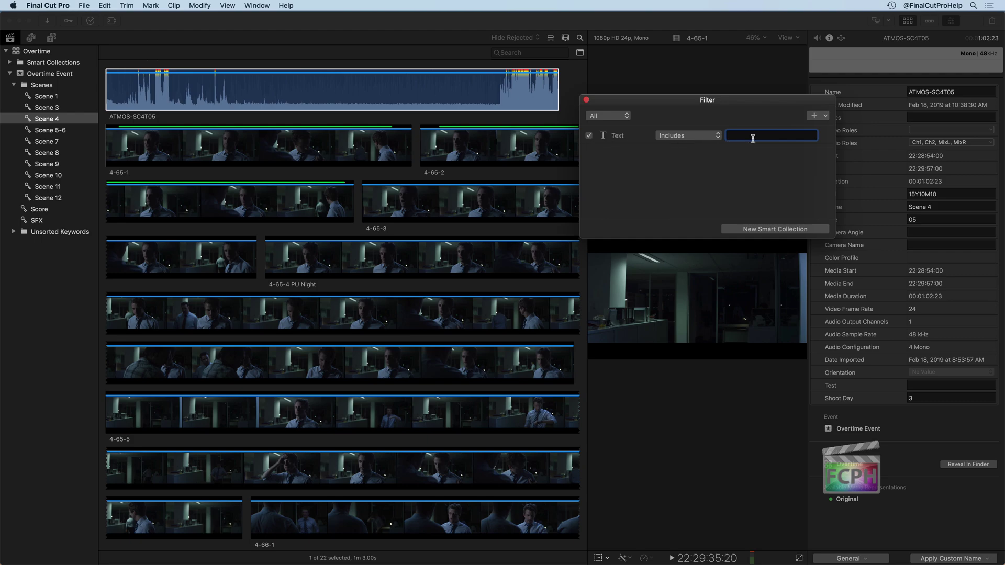
left_click(822, 117)
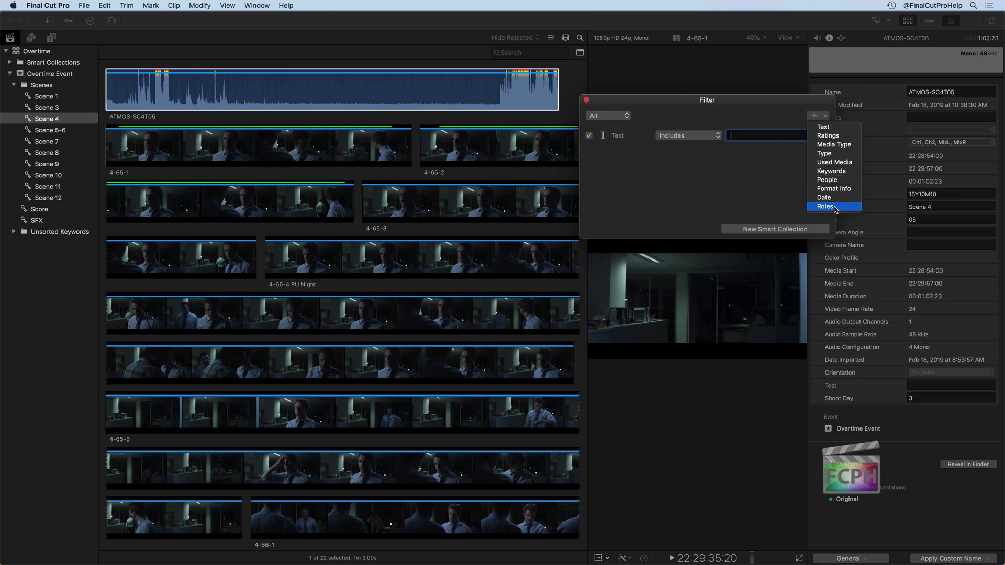
left_click(843, 172)
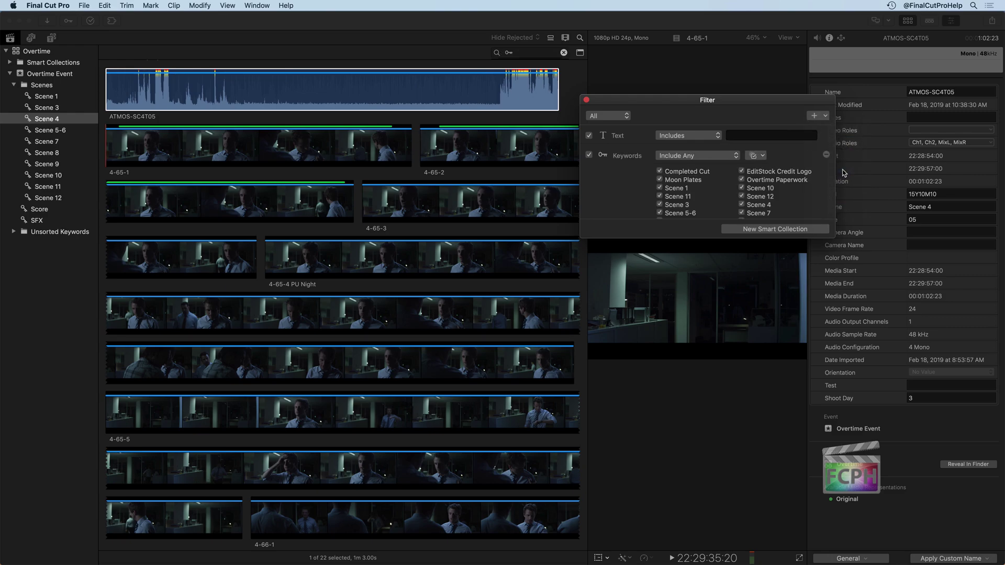
Step: Limit the Keywords rule to Scene 4 only and browse the whole Overtime Event
left_click(762, 157)
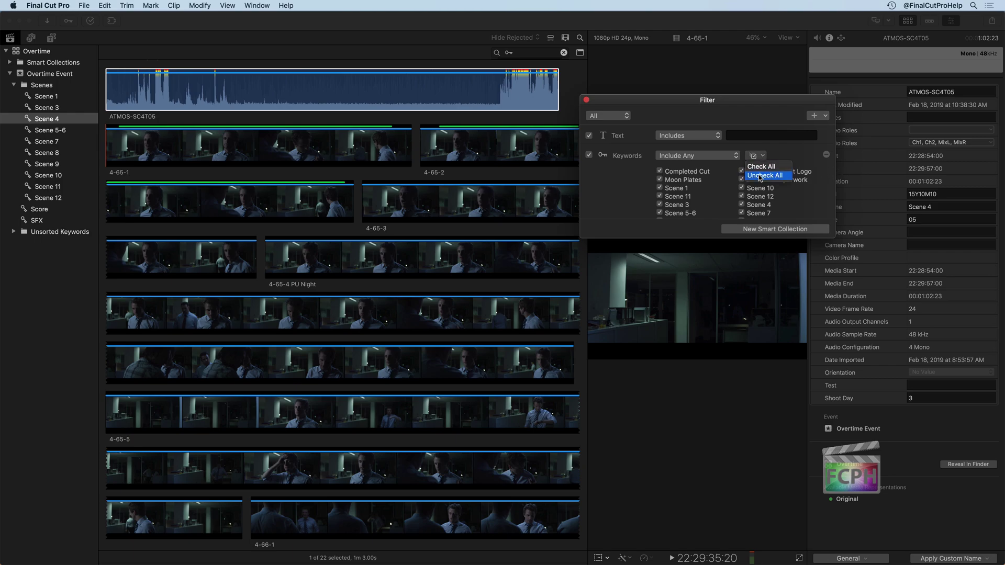
left_click(759, 175)
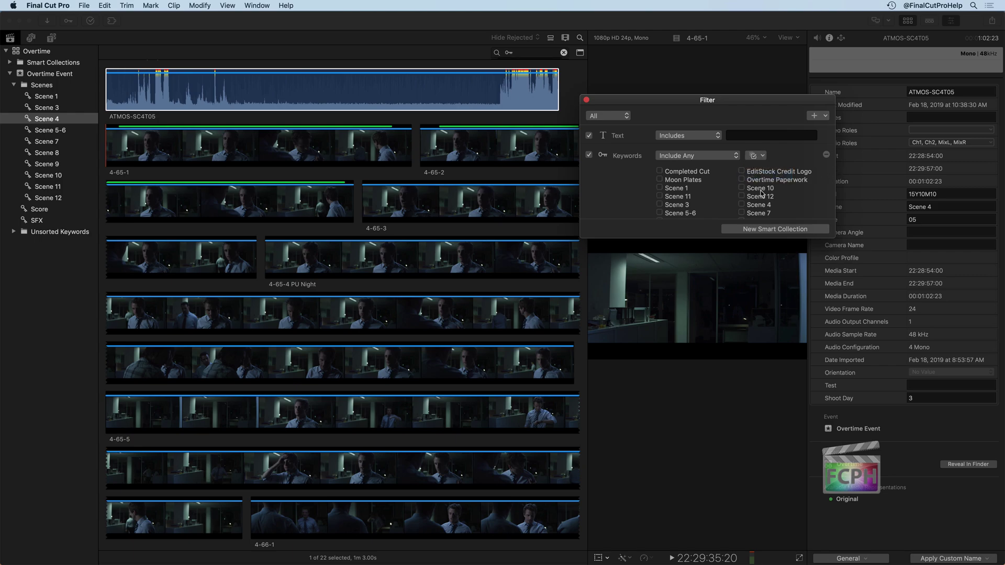
left_click(742, 205)
left_click(46, 83)
left_click(52, 76)
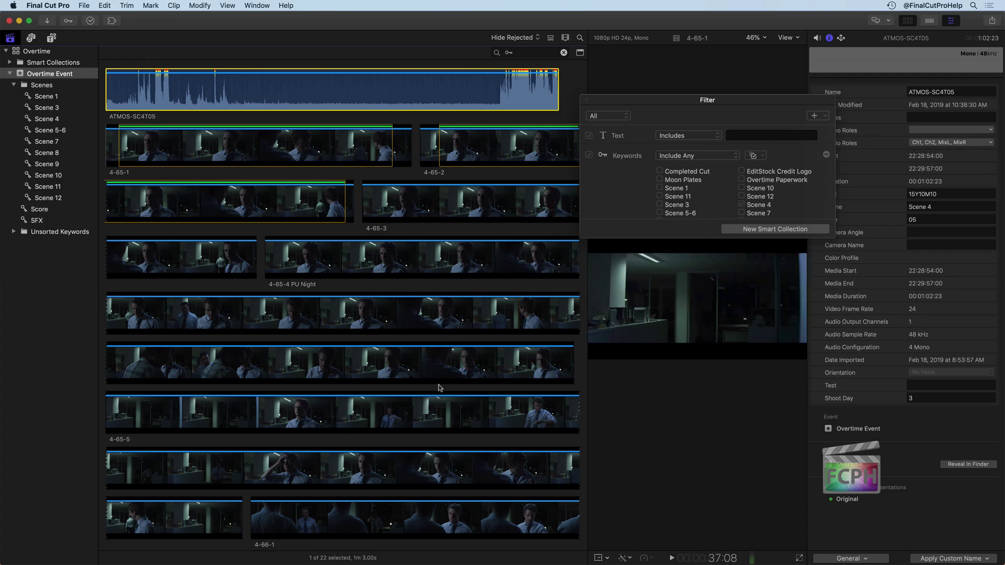
Step: Switch the Keywords rule from Scene 4 to Scene 3 plus Scene 4, leaving 25 items
left_click(743, 206)
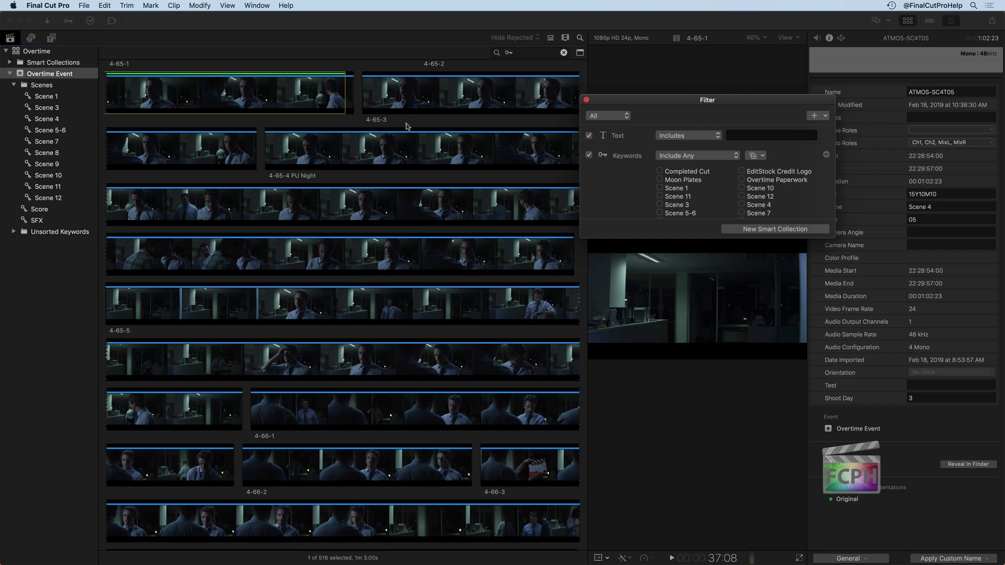
left_click(406, 126)
left_click(351, 121)
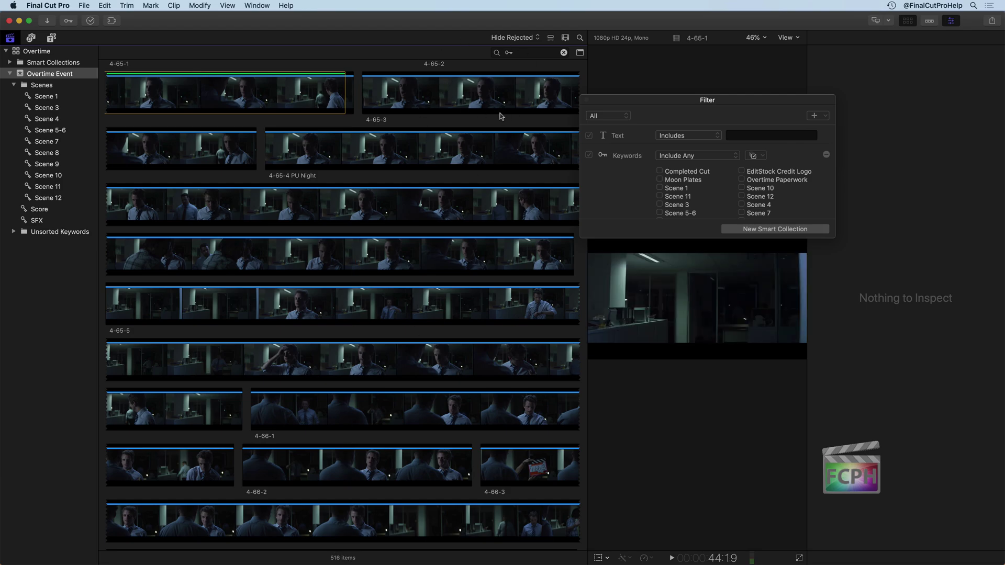
left_click_drag(659, 102, 674, 58)
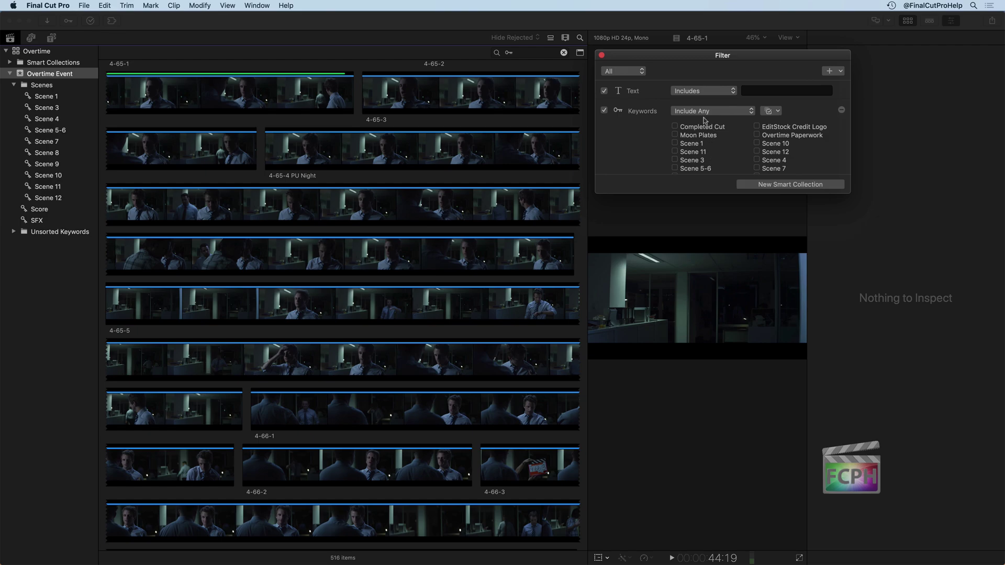
left_click(675, 143)
left_click(675, 151)
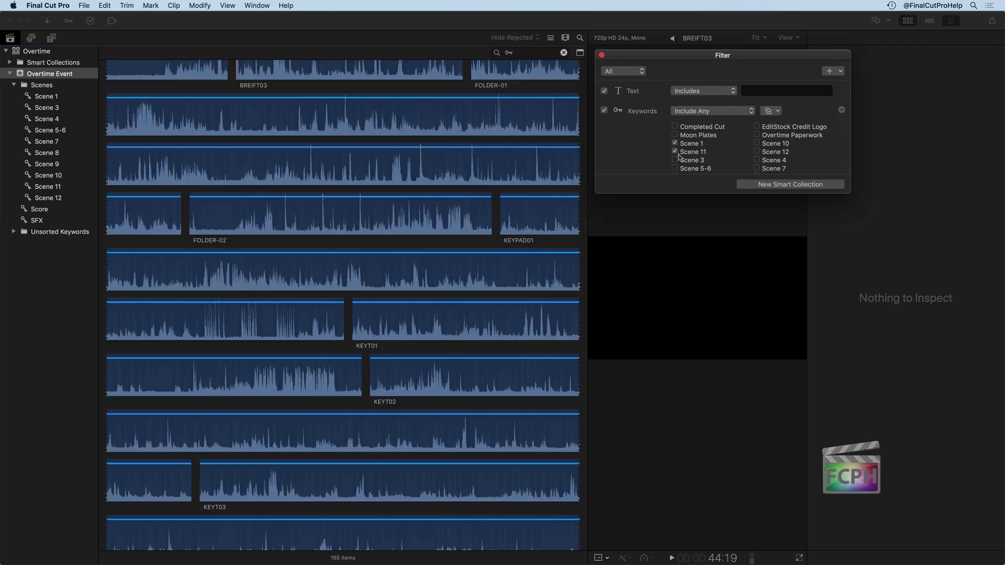
left_click(676, 152)
left_click(676, 144)
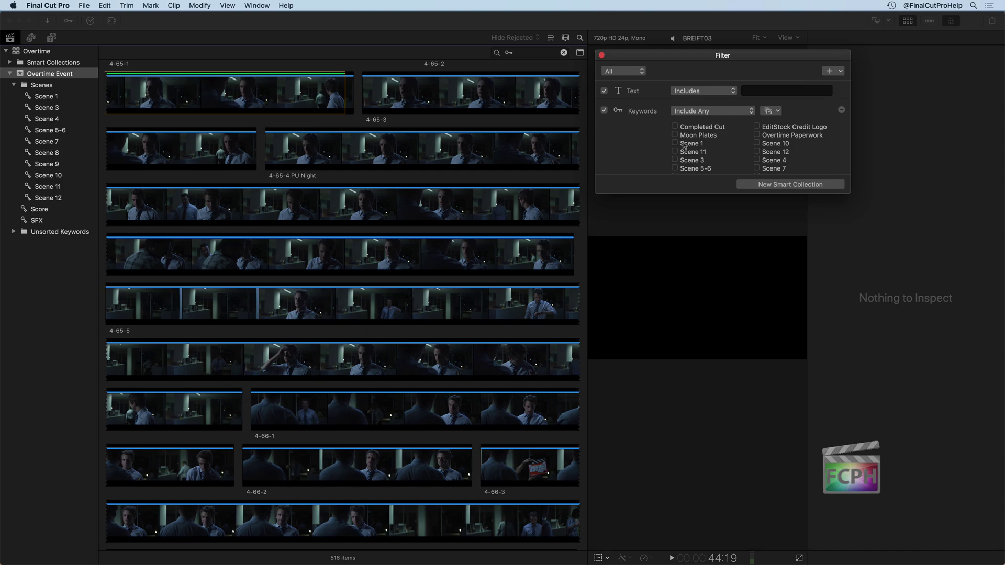
left_click(675, 160)
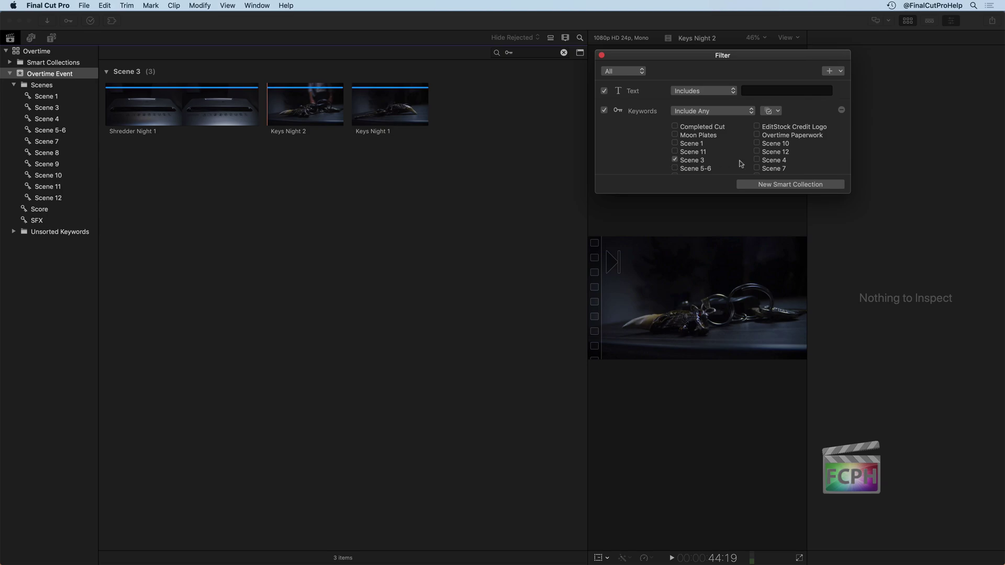
left_click(758, 160)
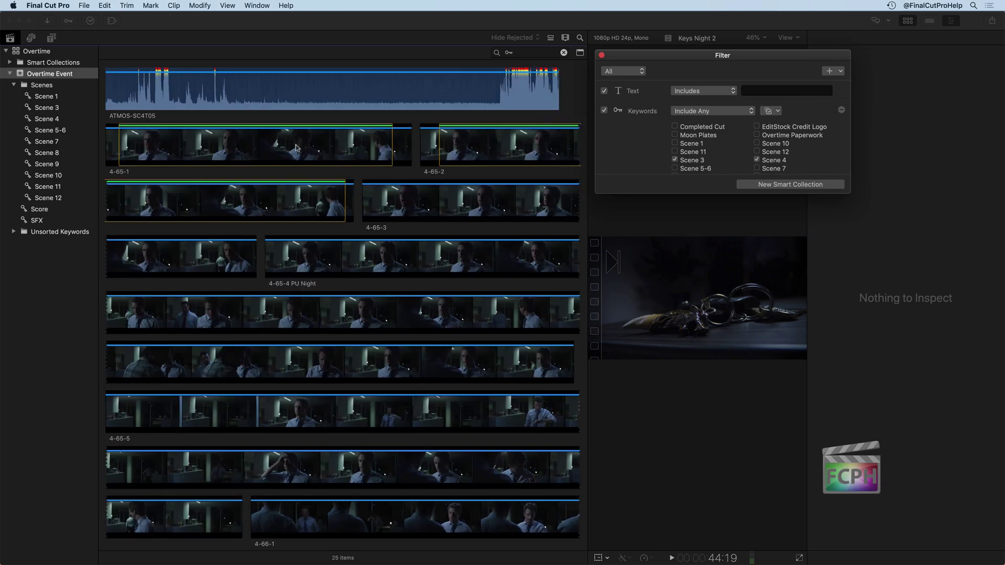
left_click(478, 196)
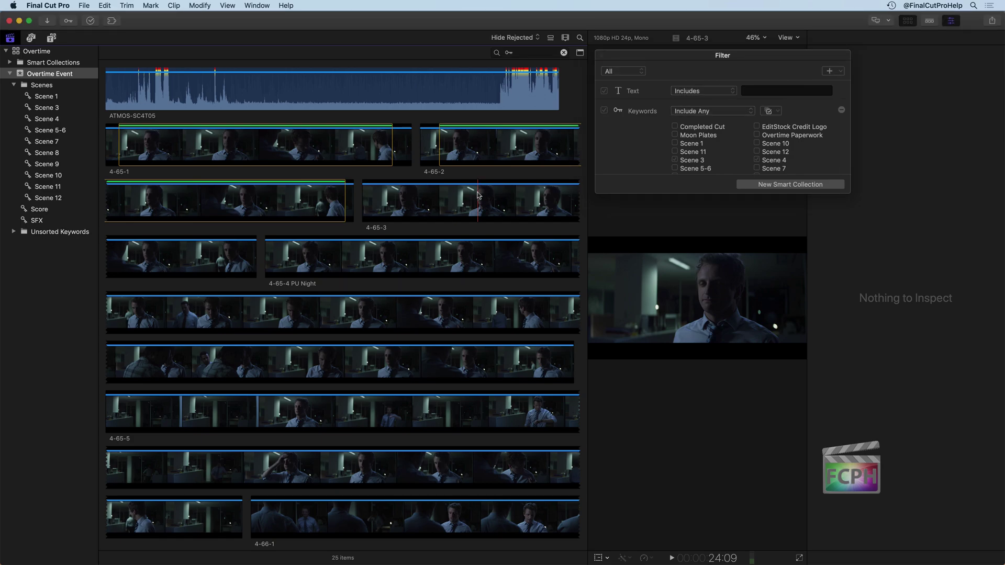
Step: Save the current filter as a new smart collection named 'Scene 3 & 4'
left_click(788, 184)
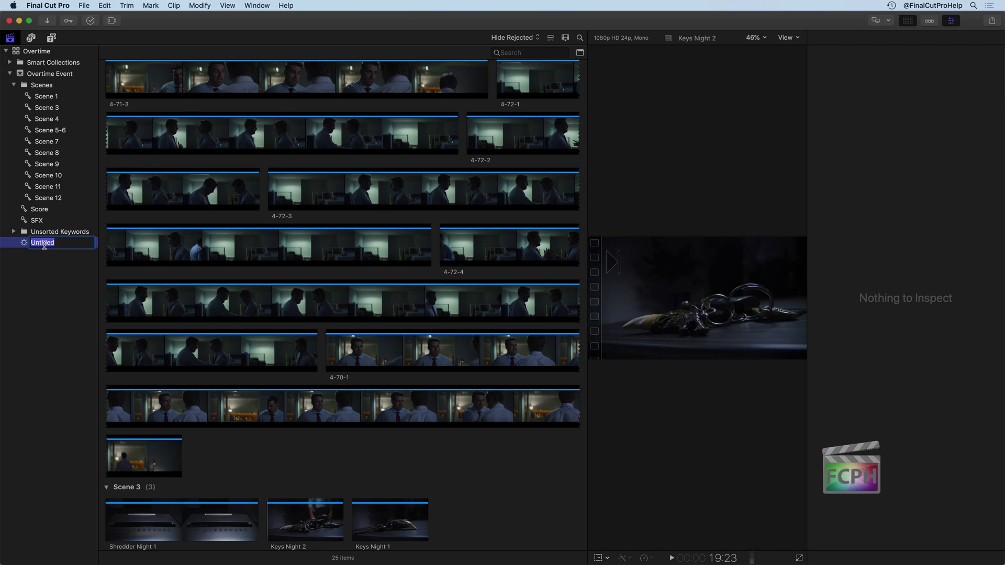
type("Scene 3 & 4")
key("Return")
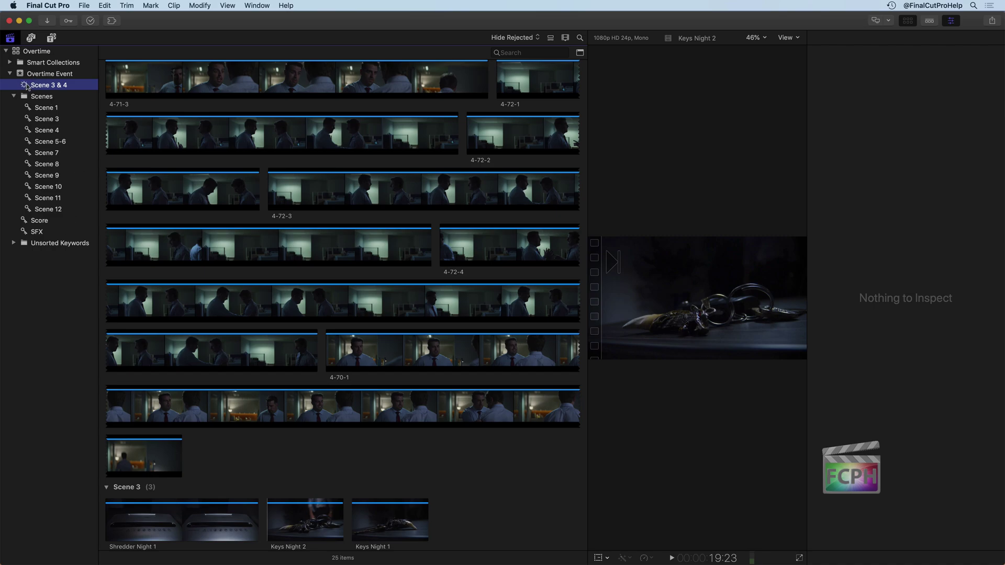
Step: Select the Scene 3 and Scene 4 keyword collections, then open the Scene 3 & 4 smart collection
left_click(58, 120)
left_click(47, 132, "super")
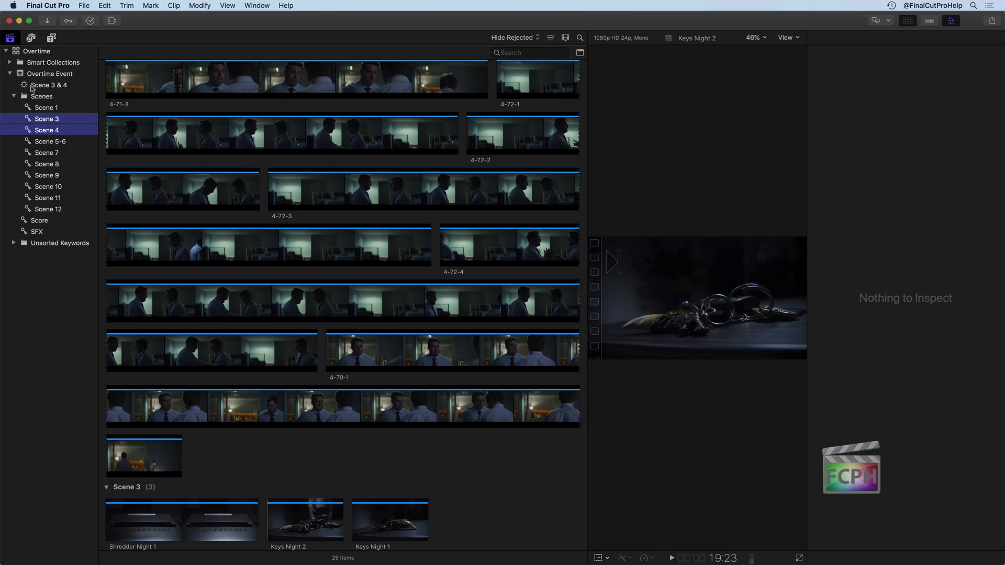
left_click(33, 87)
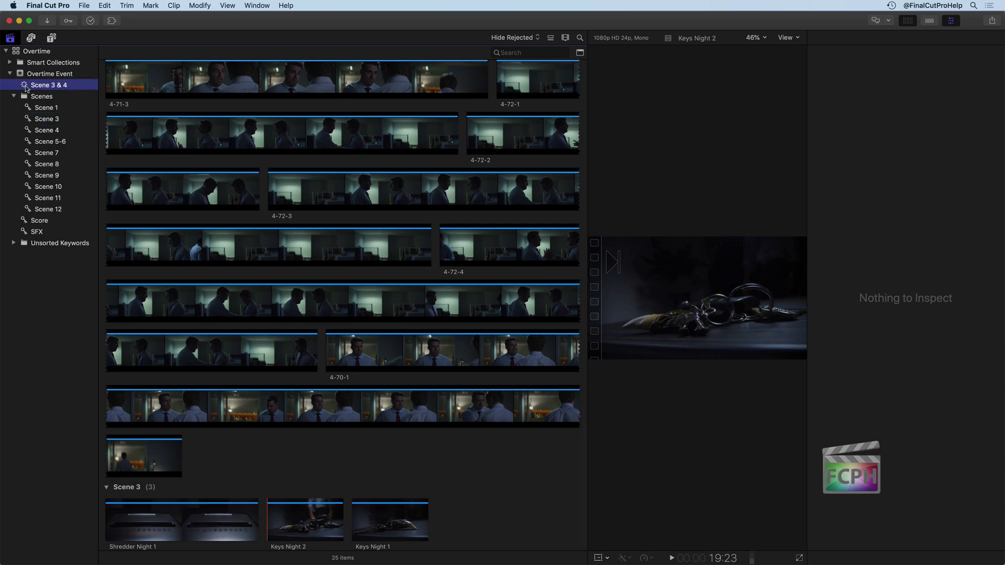
scroll(259, 177, "up", 15)
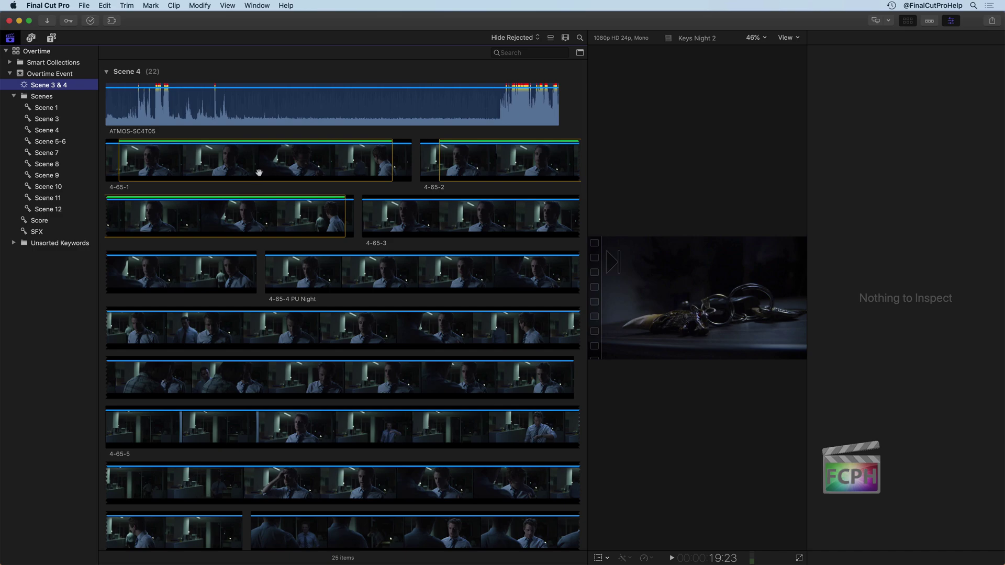
Step: Close the Scene 3 & 4 filter, collapse Overtime Event, and expand the library's Smart Collections folder
left_click(580, 53)
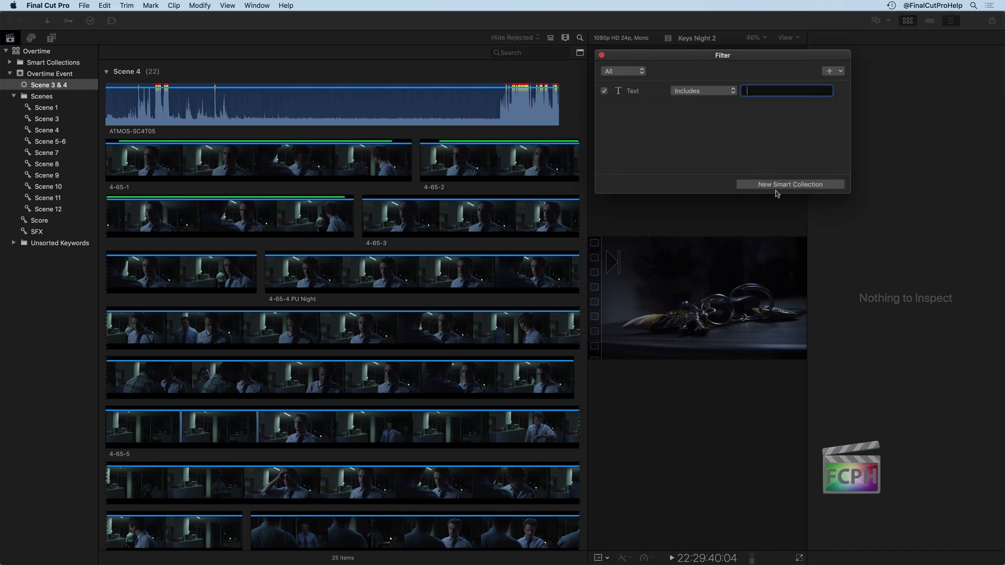
left_click(602, 56)
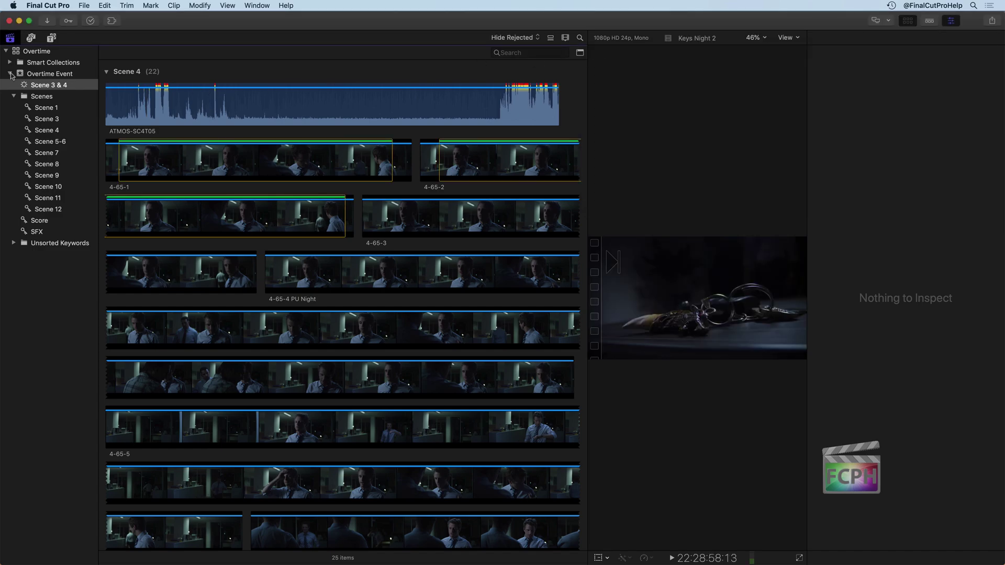
left_click(10, 74)
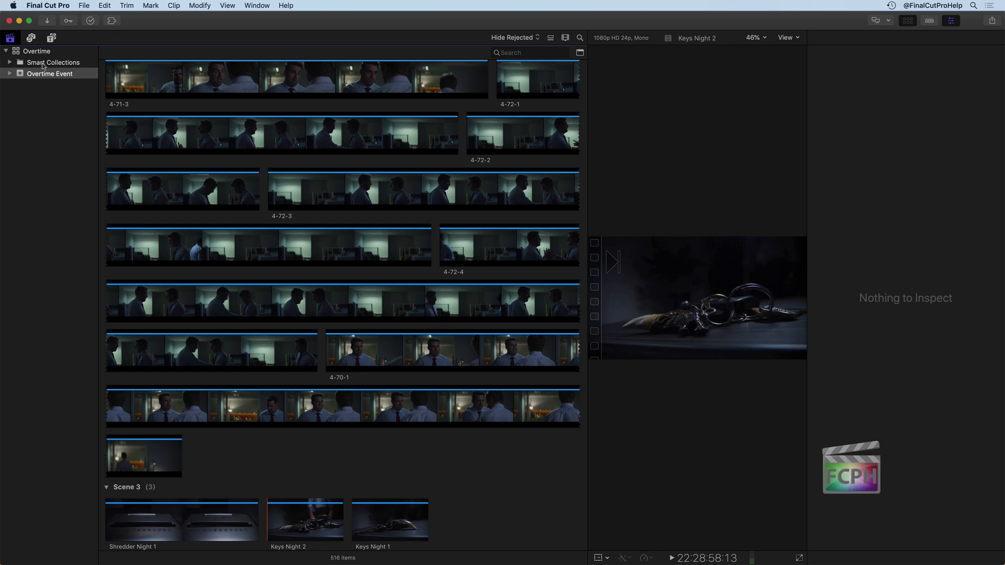
left_click(10, 63)
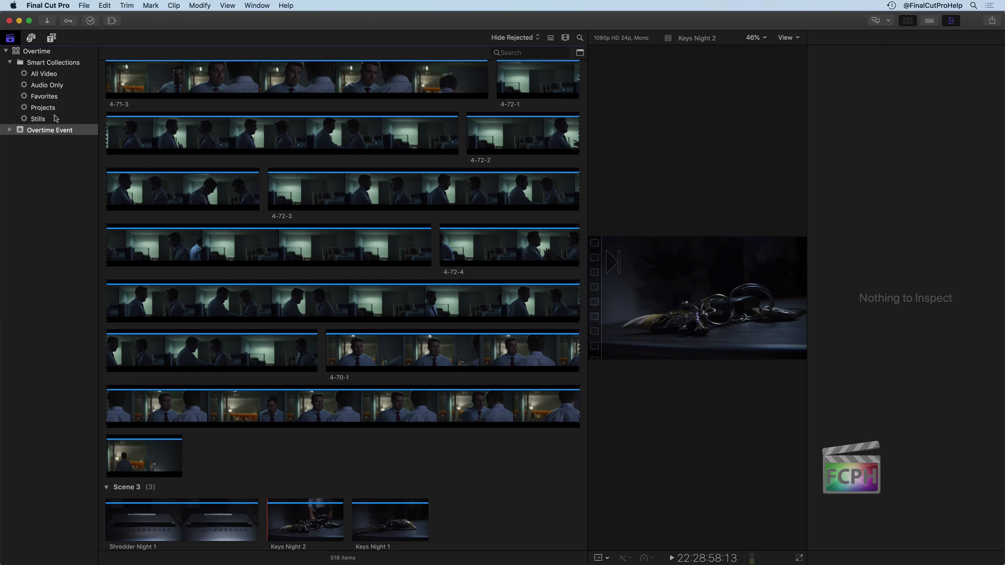
Step: Browse All Video, Audio Only, Favorites, Projects and Stills, expanding the Stills' No Data group
left_click(43, 77)
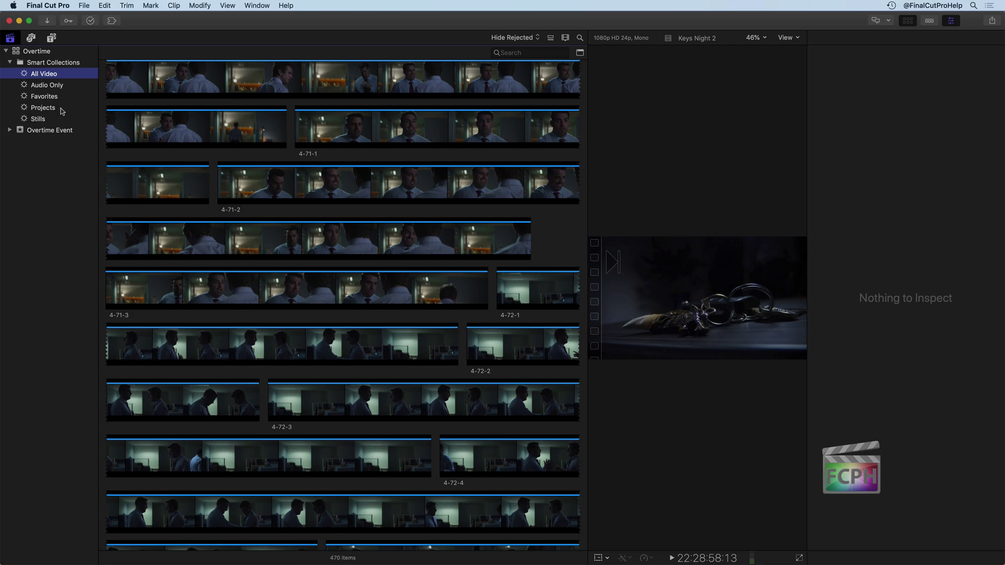
left_click(49, 86)
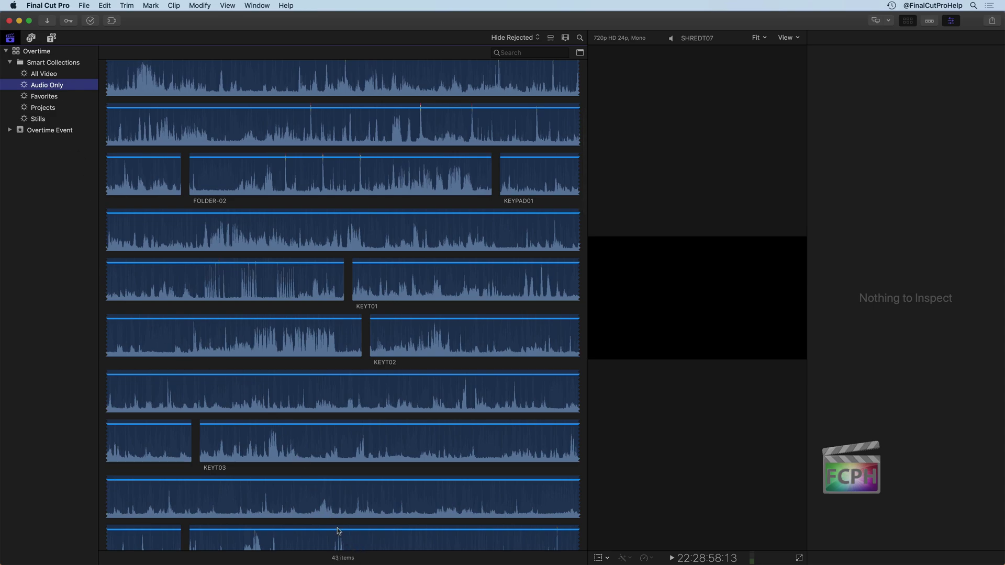
left_click(44, 99)
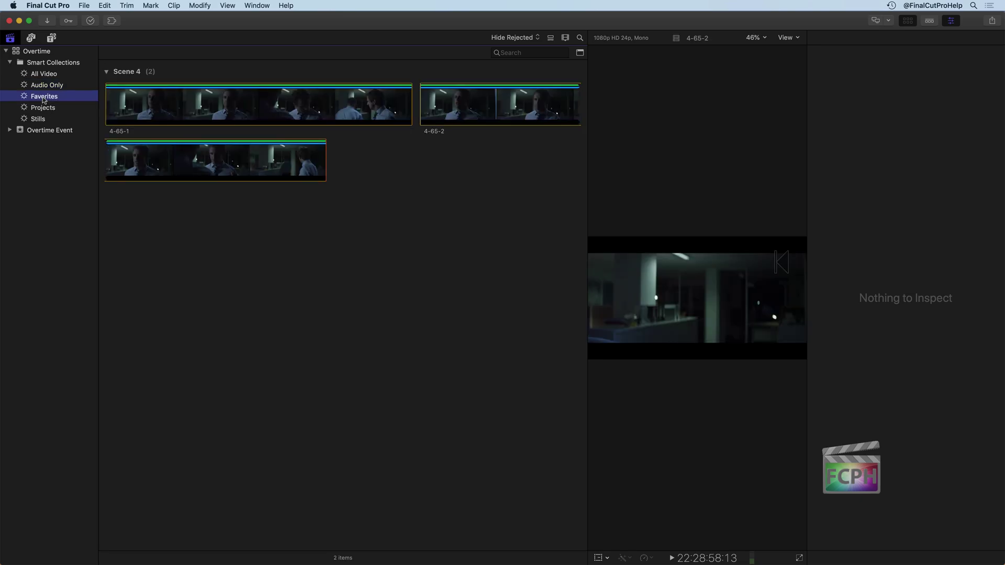
left_click(44, 109)
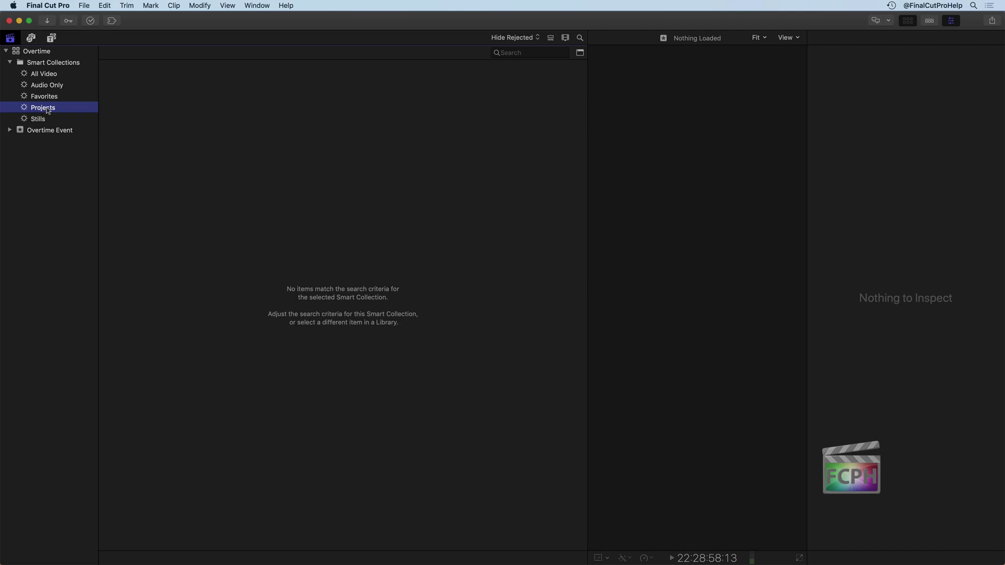
left_click(40, 121)
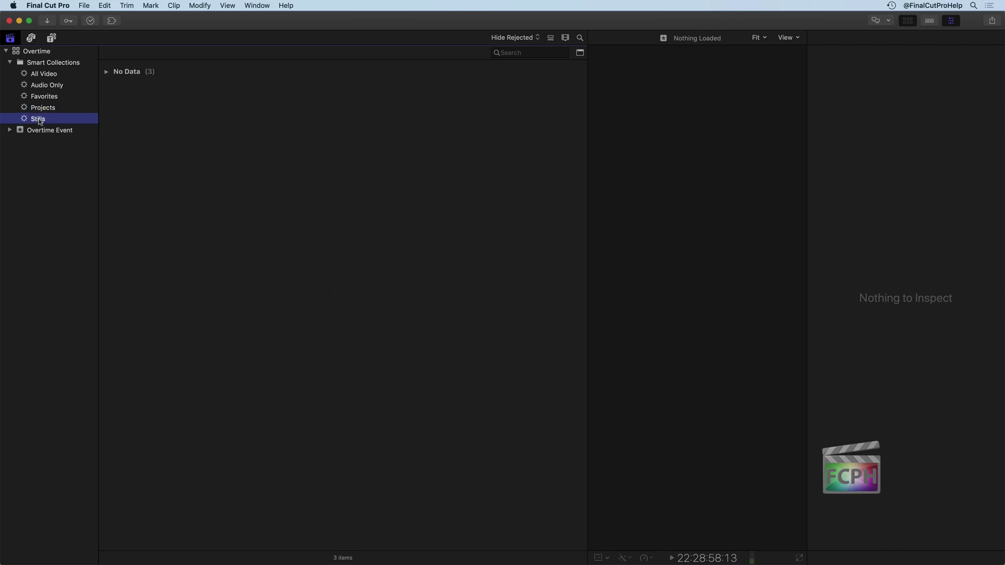
left_click(107, 72)
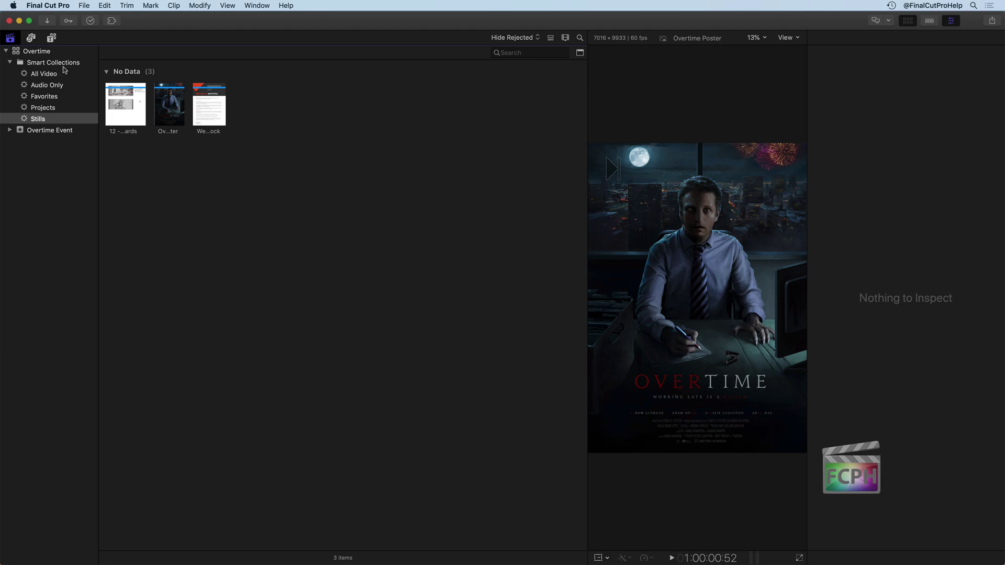
Step: Create a library Smart Collection from File > New named 'Scene 4 Favorite'
left_click(85, 6)
mouse_move(92, 20)
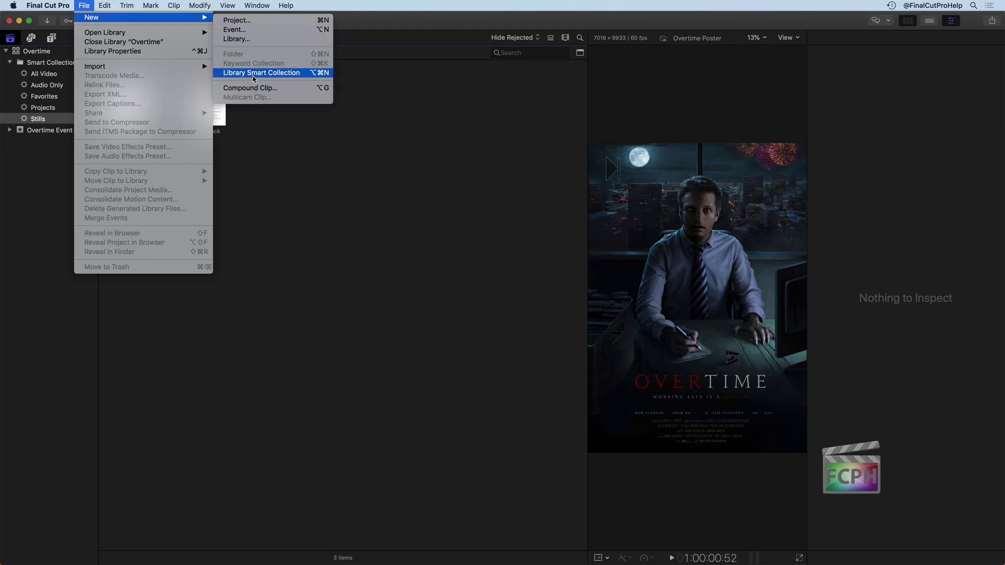
left_click(298, 76)
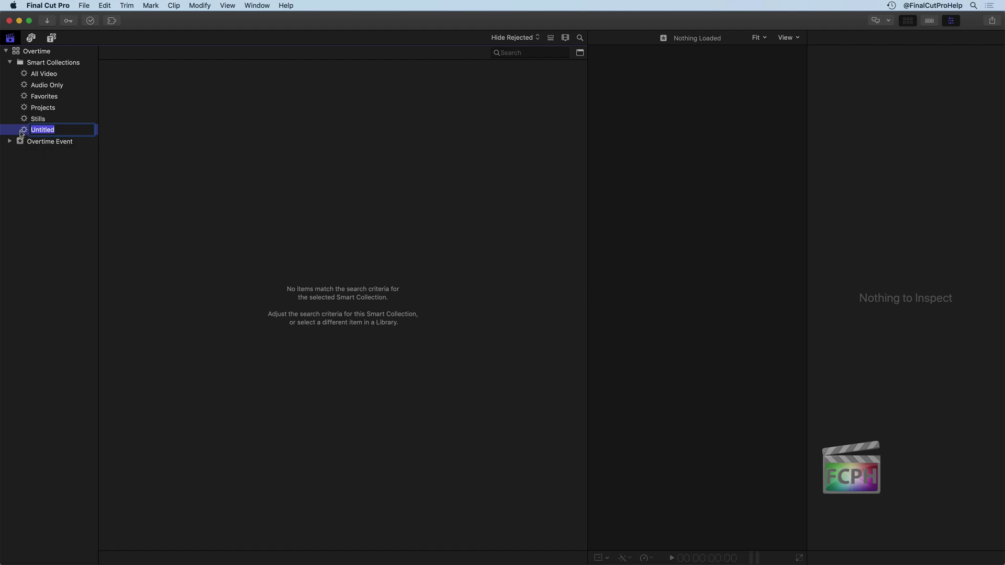
type("Scene 4 Favorite")
key("Return")
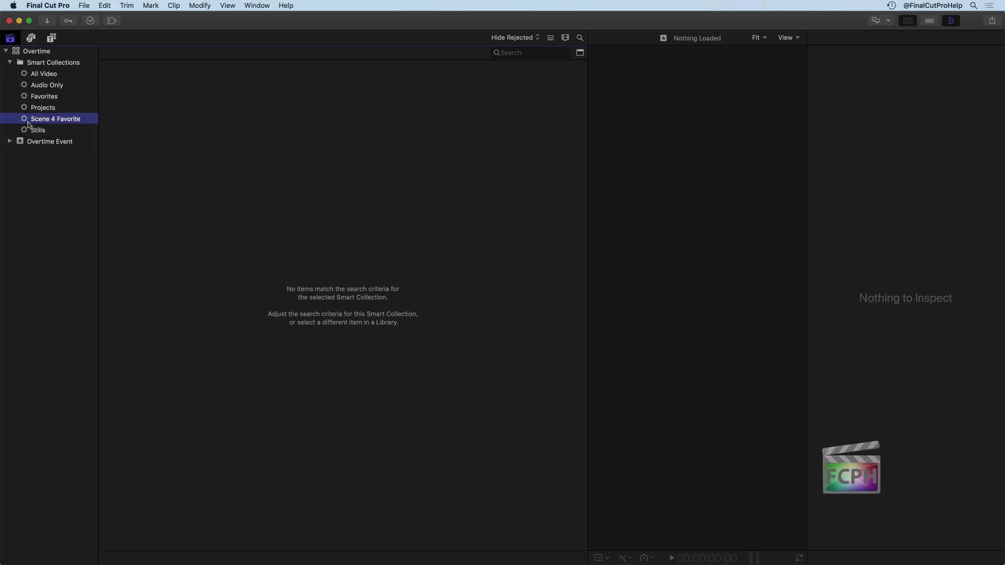
Step: Add a Text rule matching '4-' to Scene 4 Favorite's criteria
double_click(25, 124)
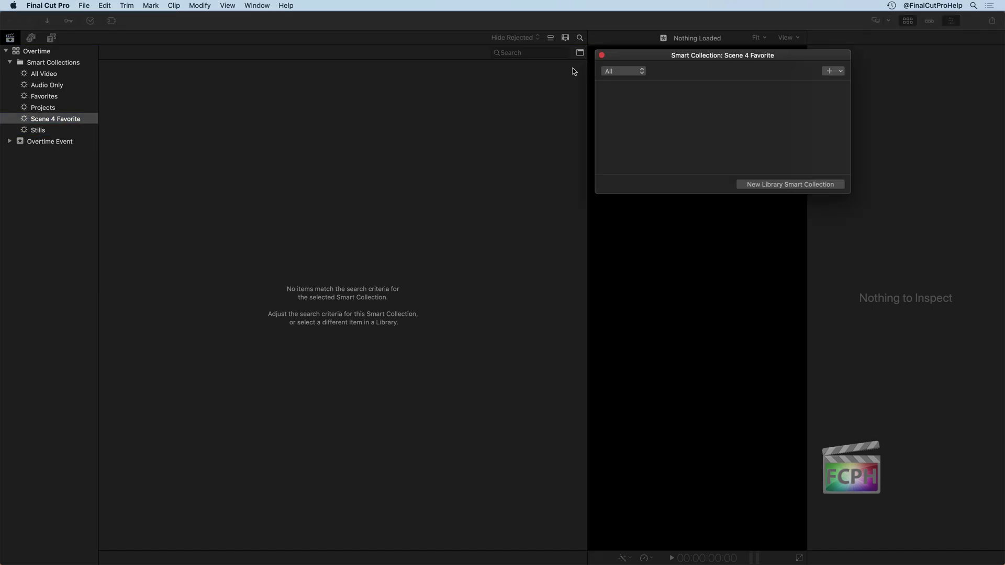
left_click(833, 72)
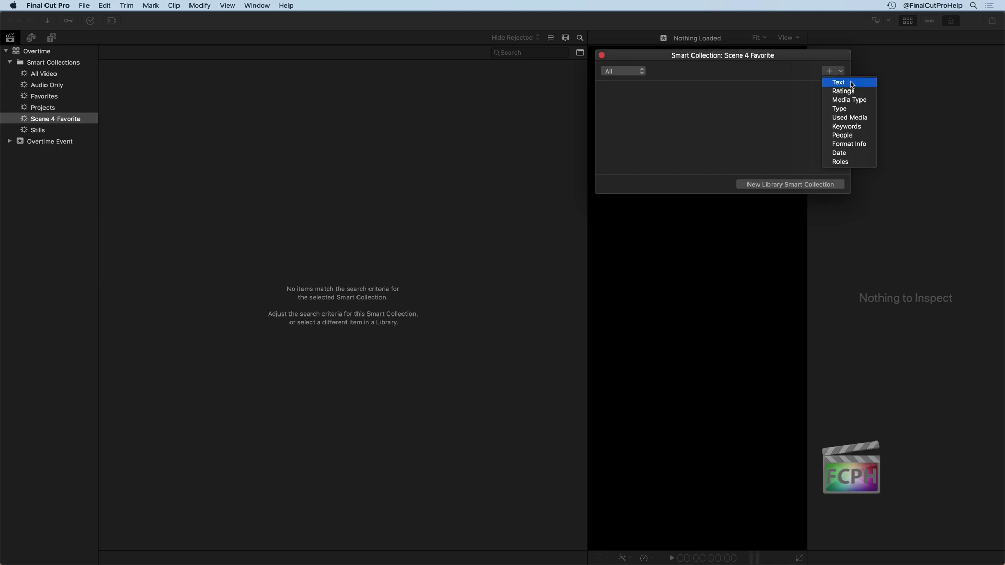
left_click(851, 82)
left_click(755, 91)
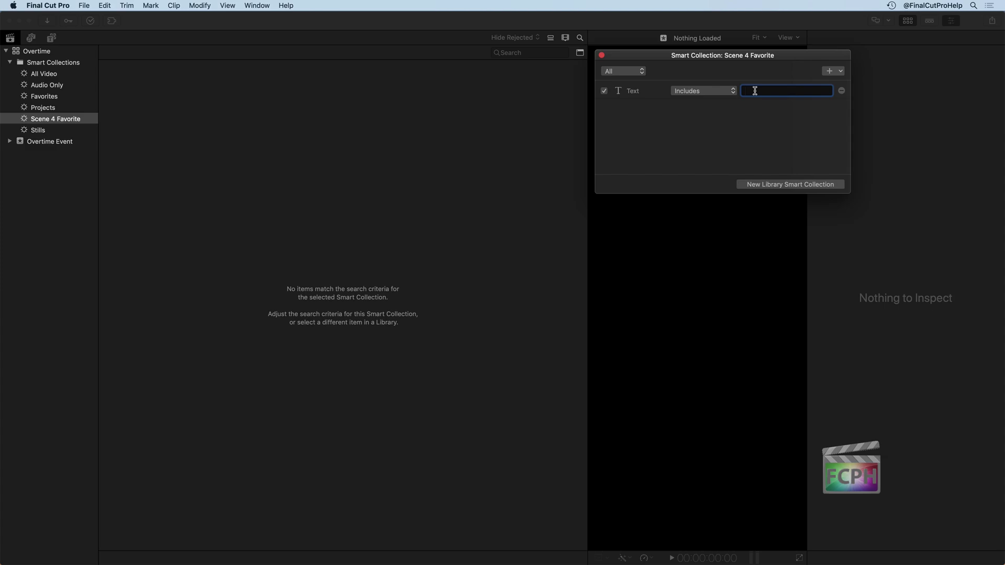
type("3-")
key("BackSpace")
key("BackSpace")
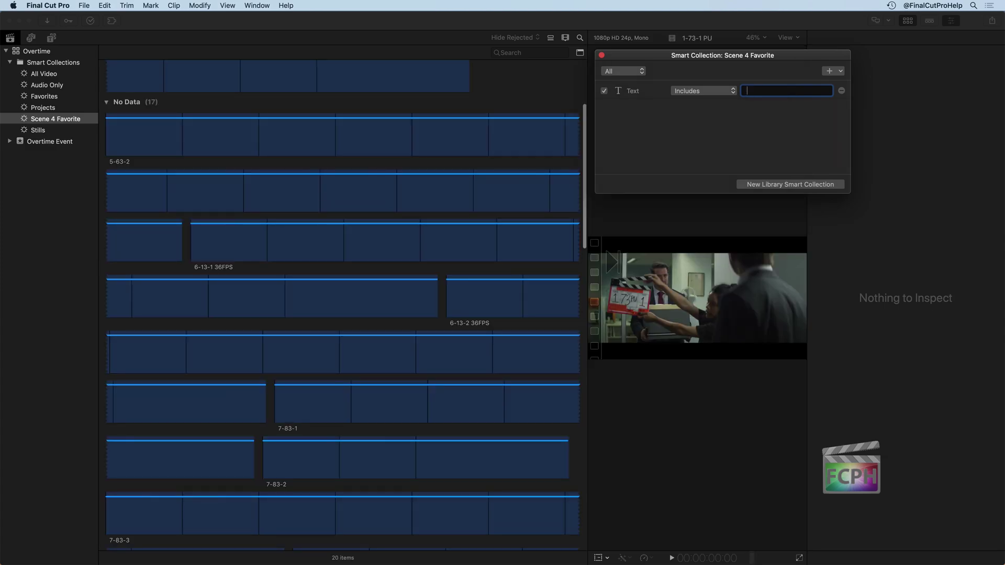
type("4-")
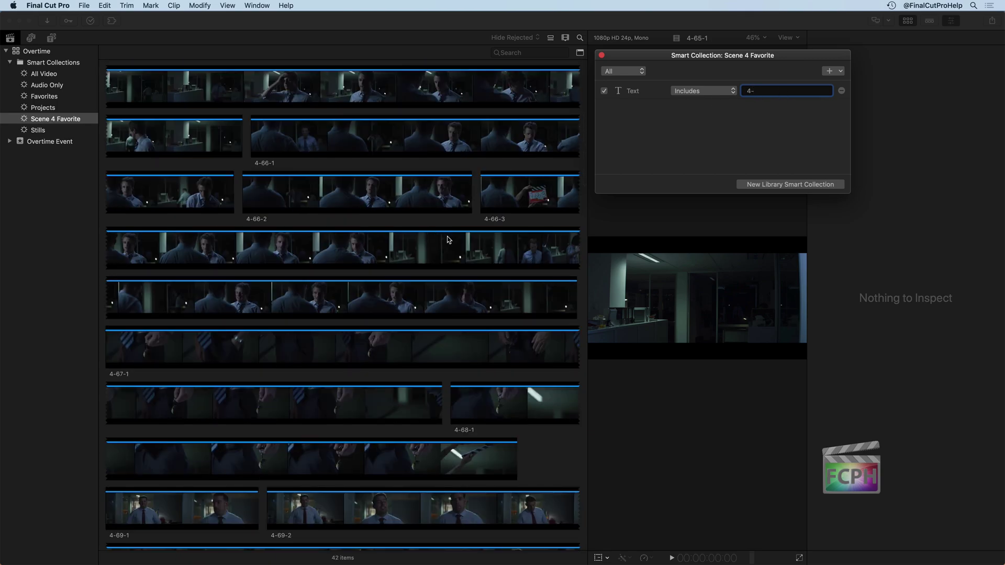
Step: Add a Favorites ratings rule and close the criteria, leaving clips 4-65-1 and 4-65-2
left_click(833, 71)
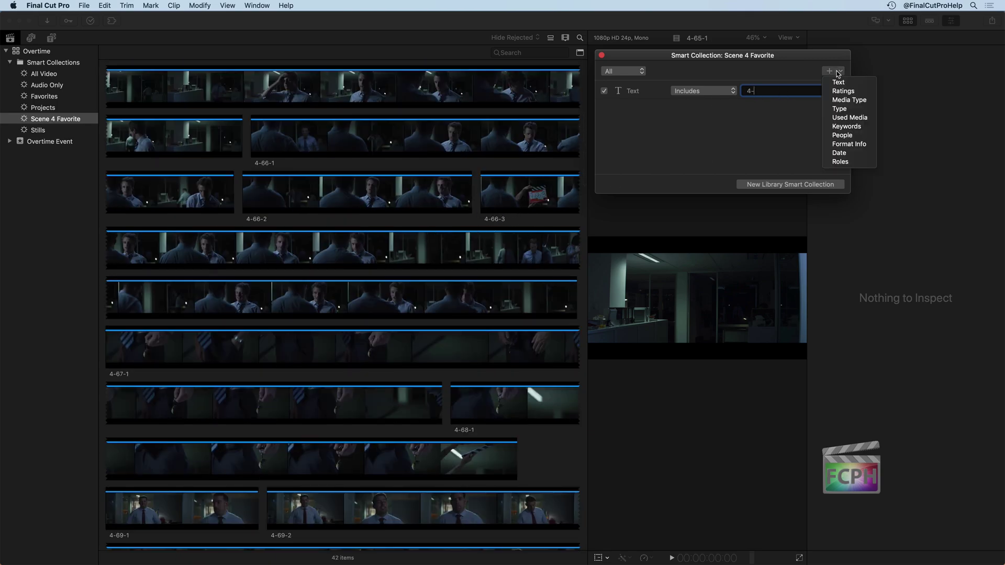
left_click(849, 91)
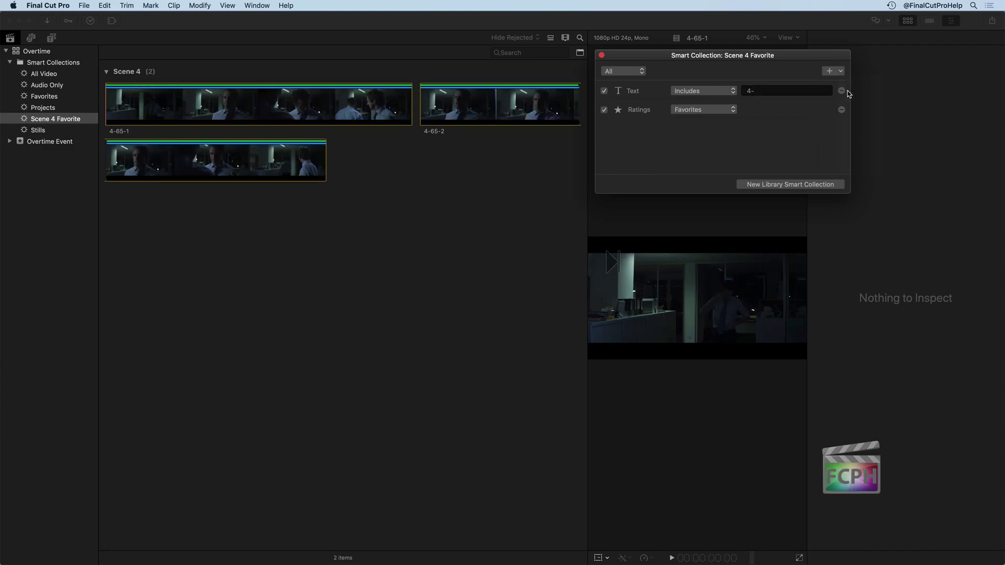
left_click(601, 55)
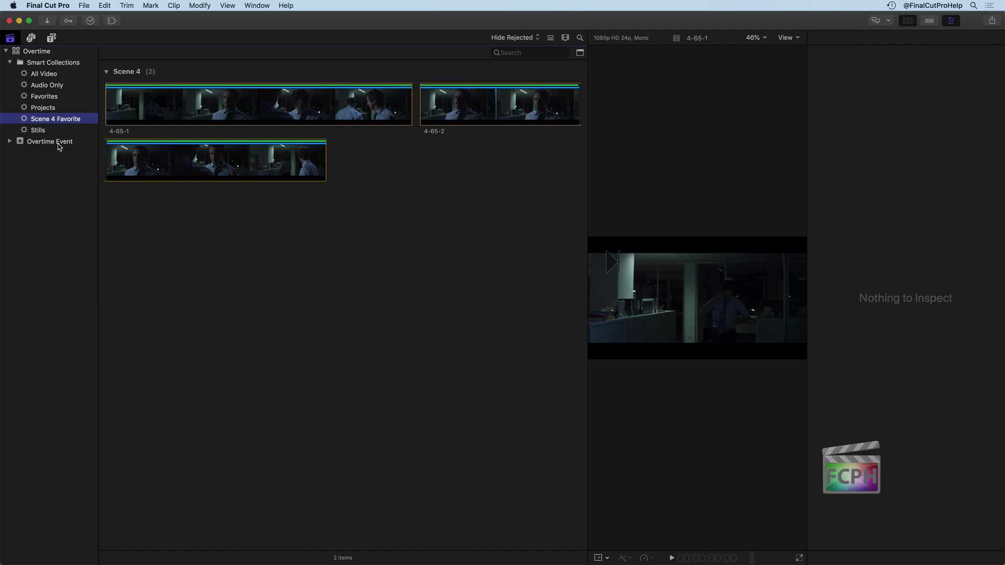
Step: Delete Scene 4 Favorite from its context menu and collapse Smart Collections, showing the library's 516 items
right_click(23, 119)
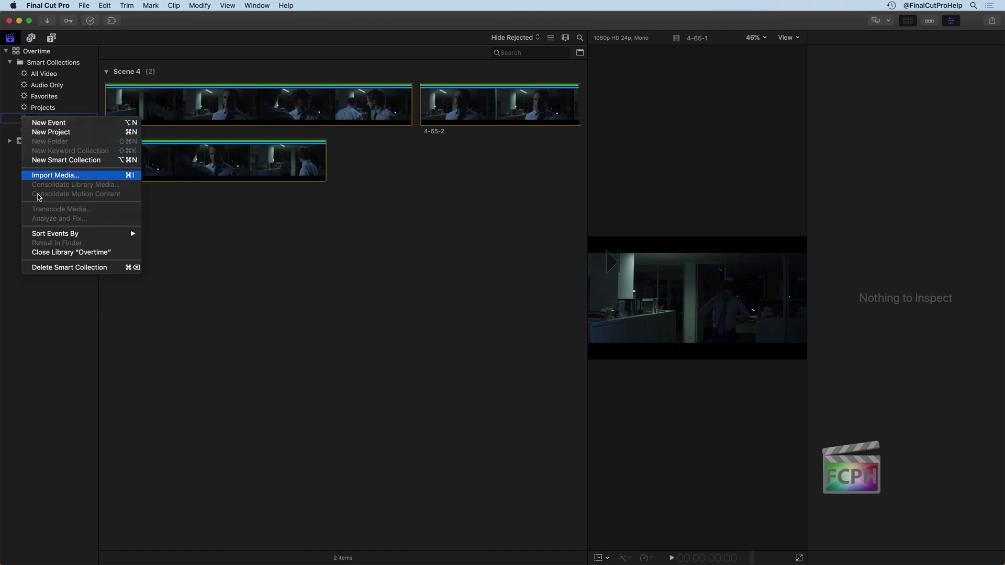
left_click(73, 268)
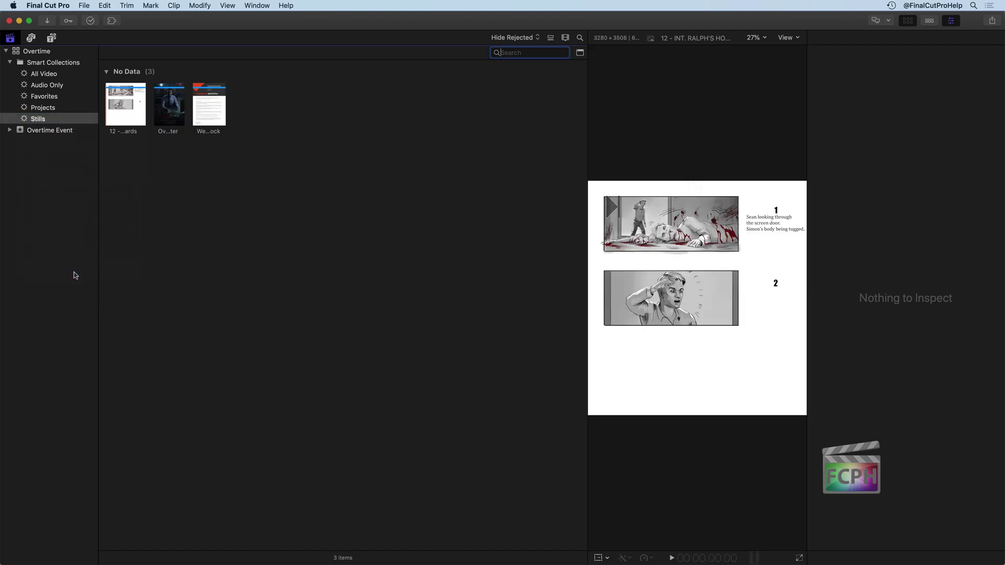
left_click(11, 61)
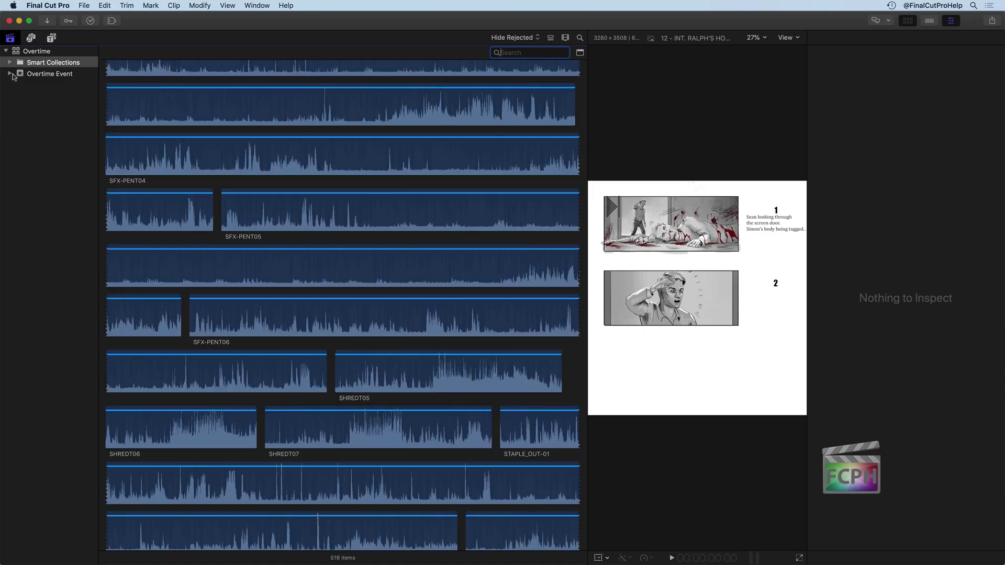